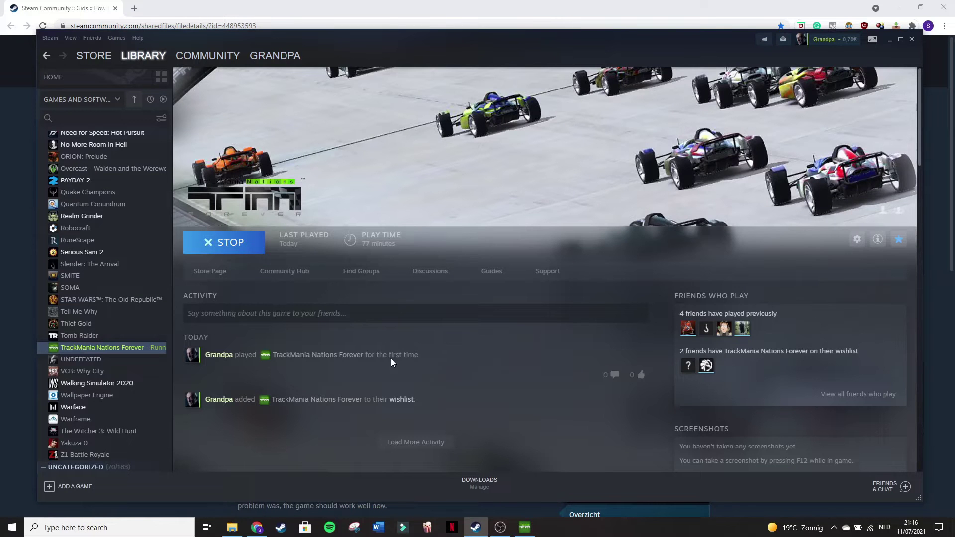
# - Browse to D:\SteamLibrary\steamapps\common\TrackMania Nations Forever and select Nadeo.ini
pyautogui.click(232, 528)
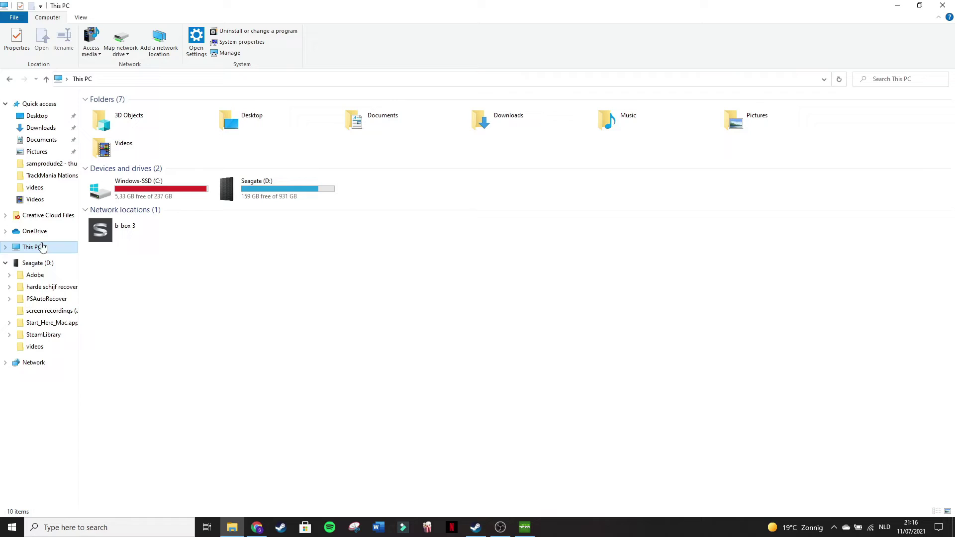
pyautogui.click(38, 263)
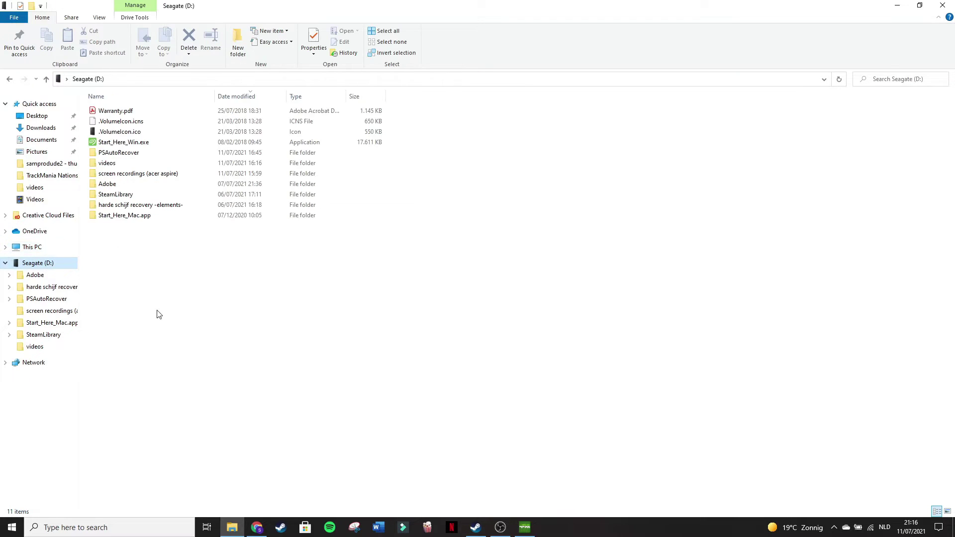
pyautogui.doubleClick(115, 195)
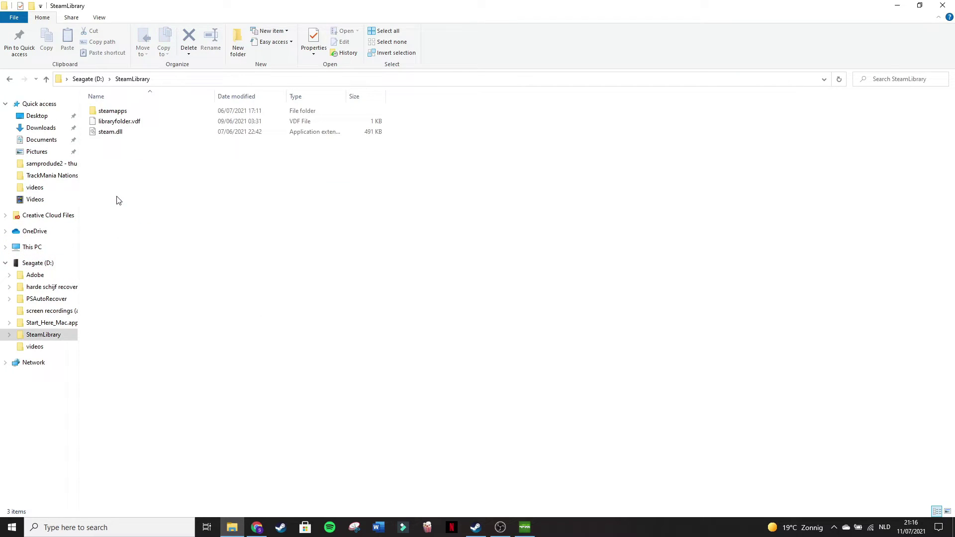
pyautogui.doubleClick(147, 112)
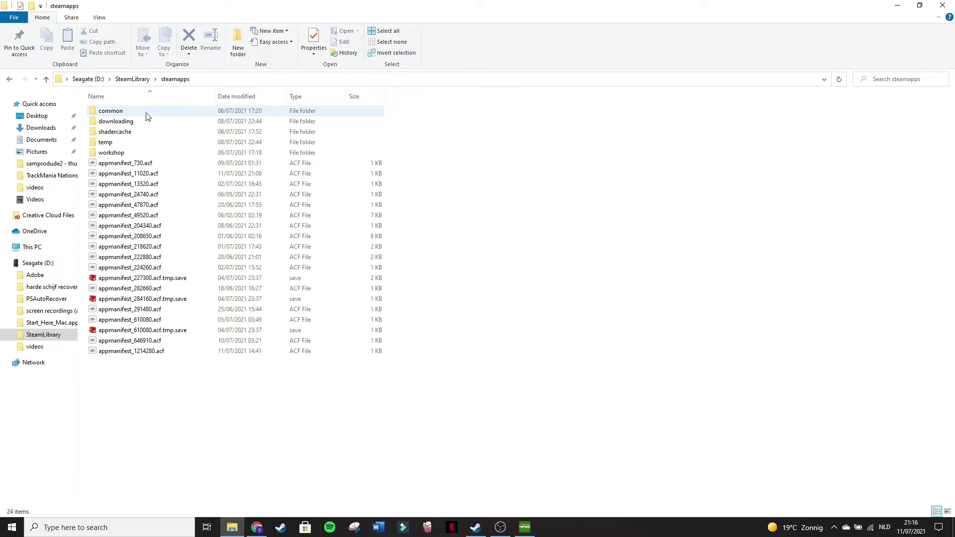
pyautogui.doubleClick(146, 112)
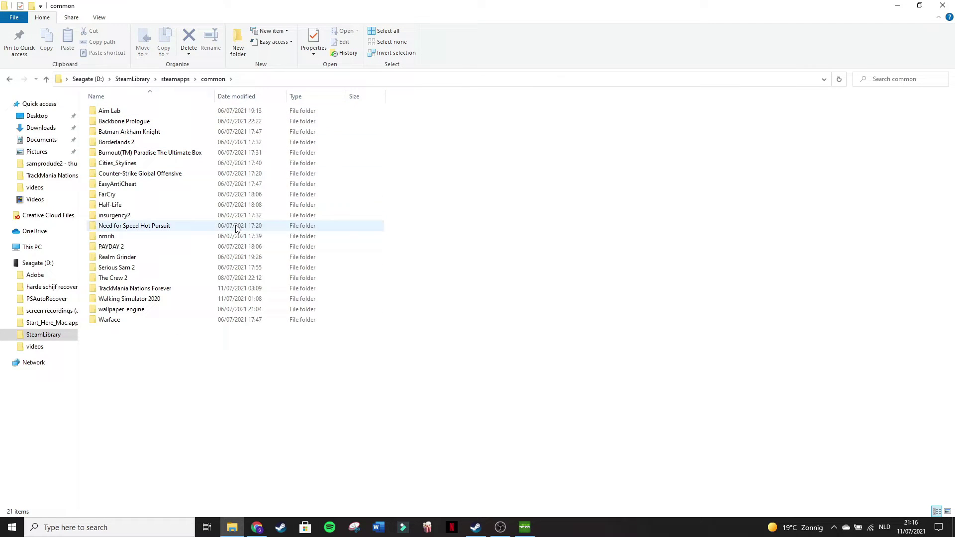
pyautogui.doubleClick(185, 289)
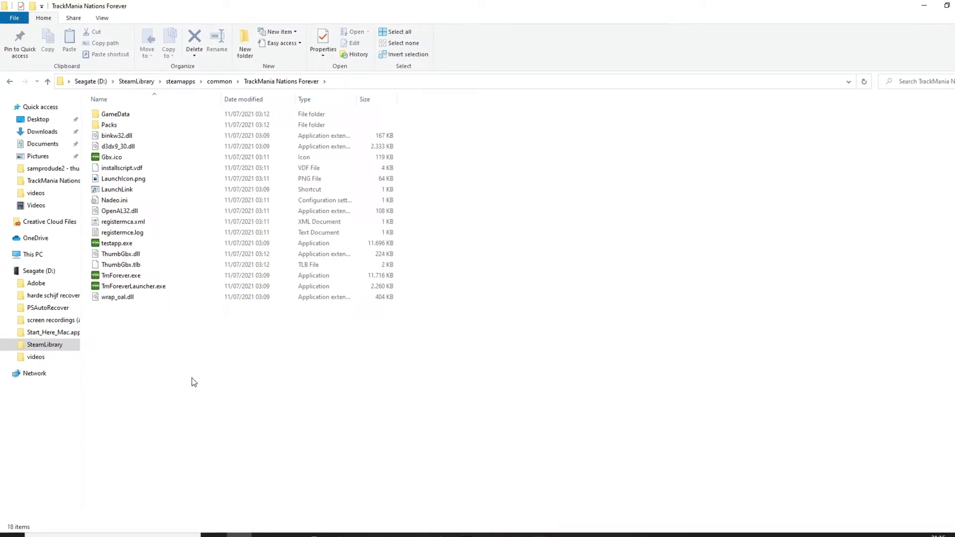
pyautogui.click(156, 223)
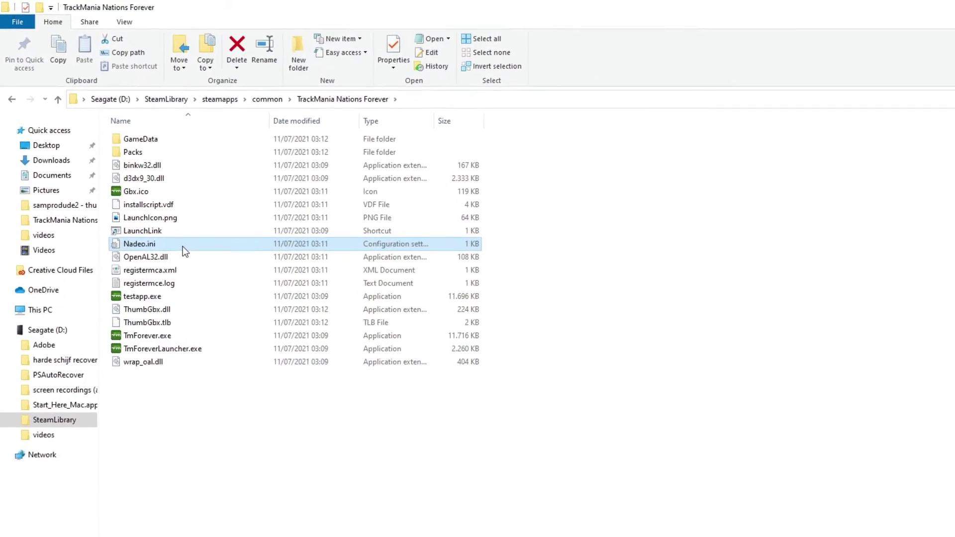
# - Open Nadeo.ini in Notepad and change the Distro value from MOLUX to MILIN
pyautogui.doubleClick(216, 281)
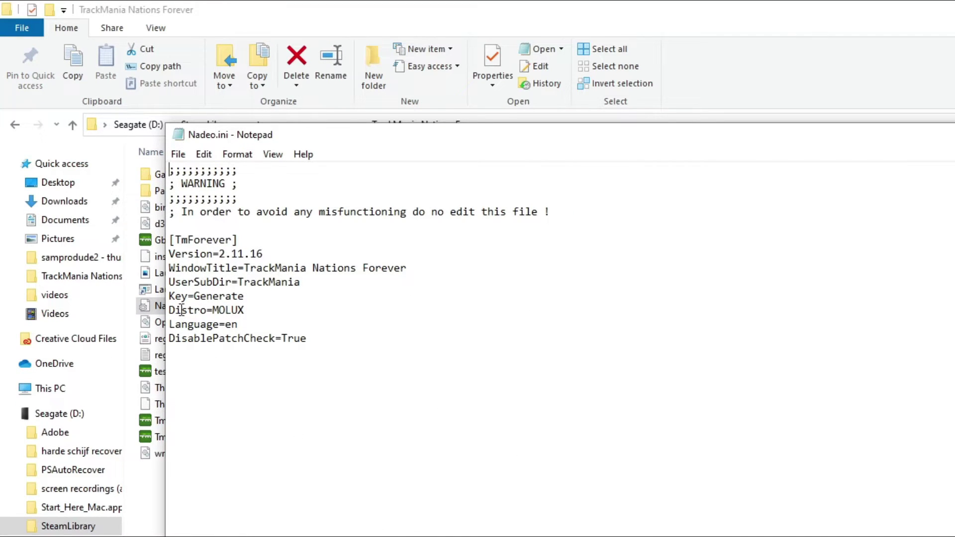
pyautogui.click(249, 310)
pyautogui.press('BackSpace')
pyautogui.press('BackSpace')
pyautogui.press('BackSpace')
pyautogui.press('BackSpace')
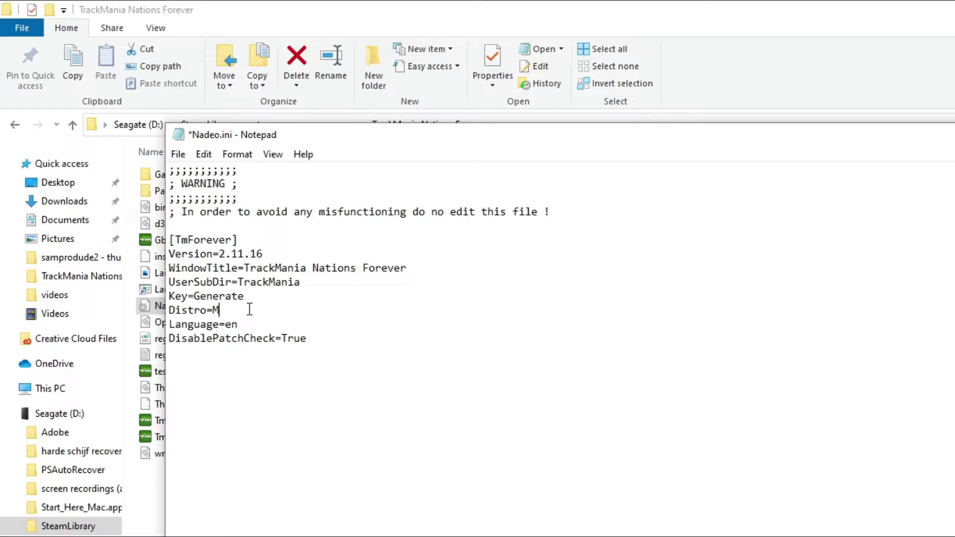
pyautogui.press('BackSpace')
pyautogui.write('MI')
pyautogui.write('L')
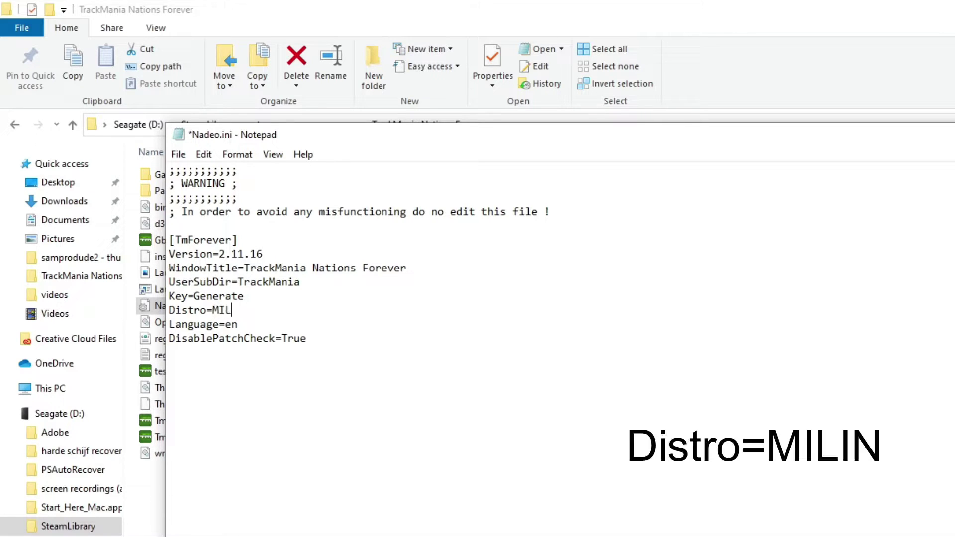
pyautogui.write('IN')
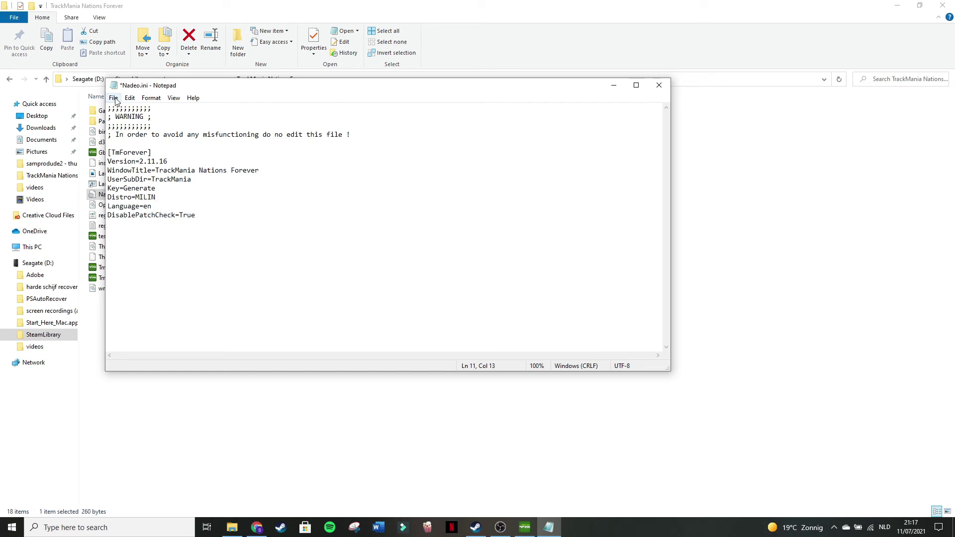
# - Save the edited Nadeo.ini and close Notepad
pyautogui.click(113, 98)
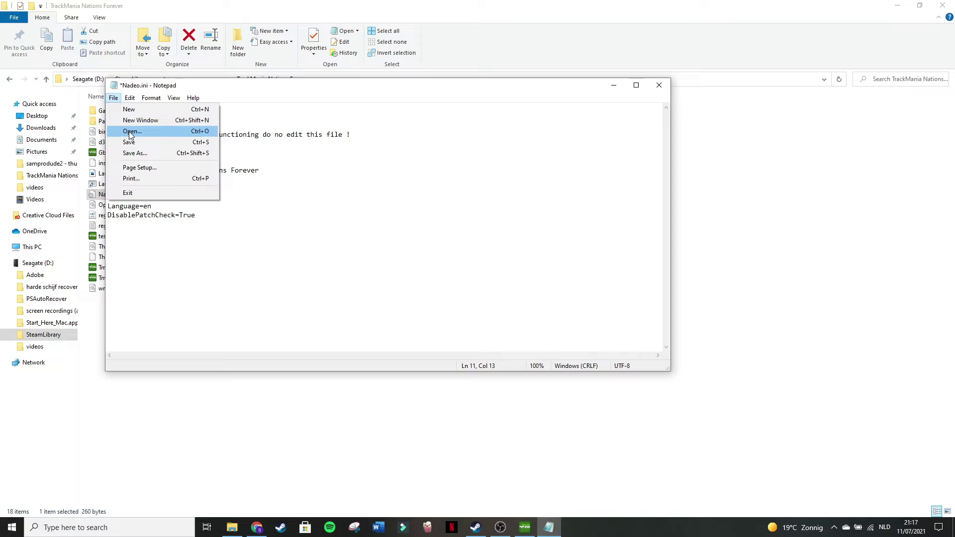
pyautogui.click(134, 143)
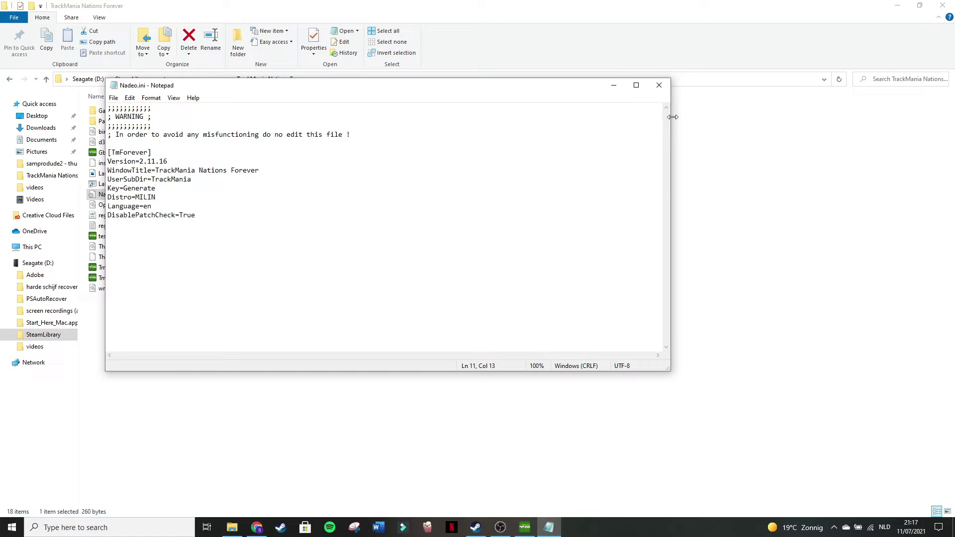
pyautogui.click(659, 84)
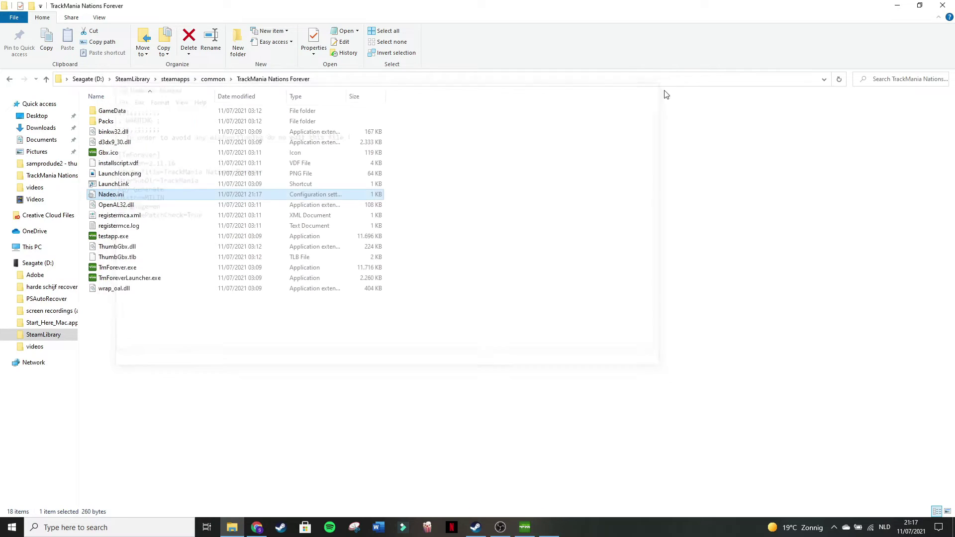
# - Download TmUnitedForever_Update_2010-03-15_Setup.exe from the guide's step 3 link, passing the external-site notice
pyautogui.click(257, 528)
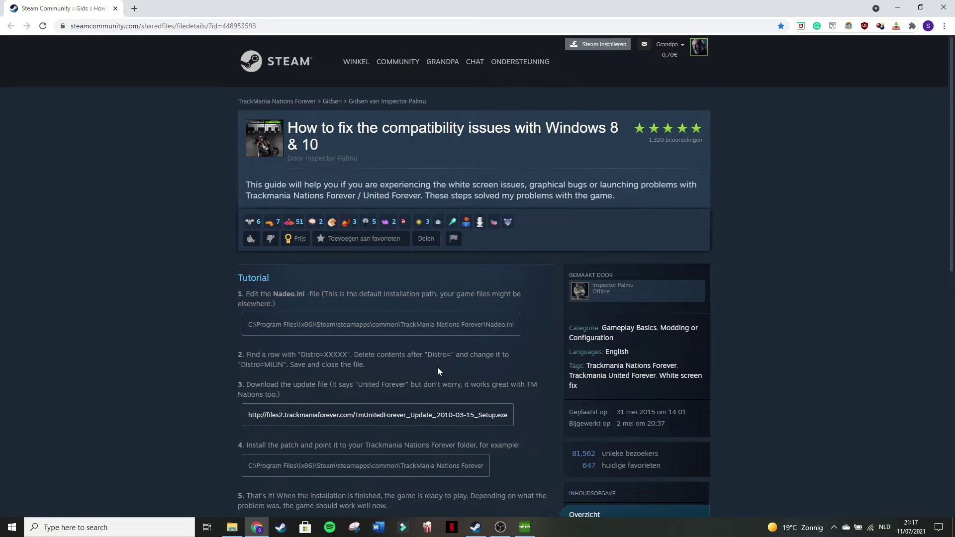
pyautogui.click(350, 416)
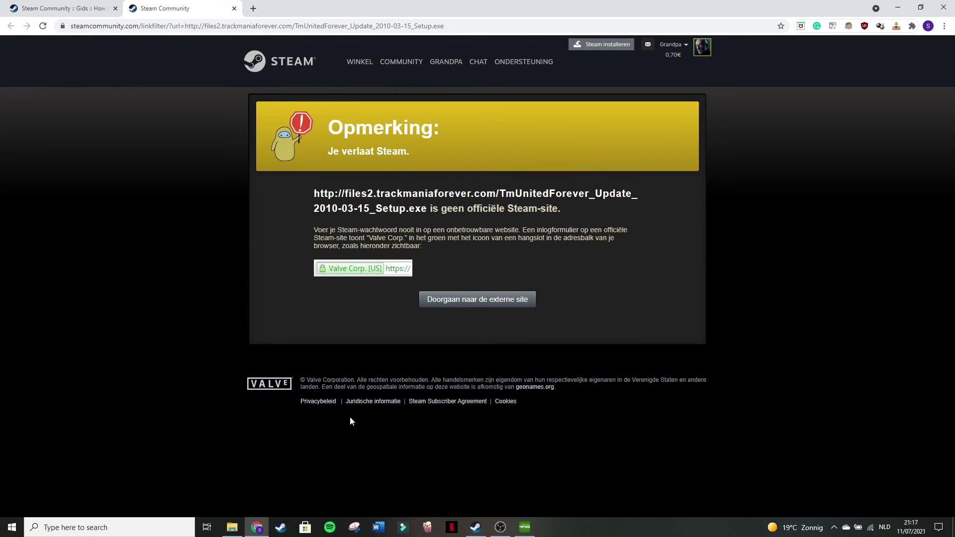
pyautogui.click(478, 299)
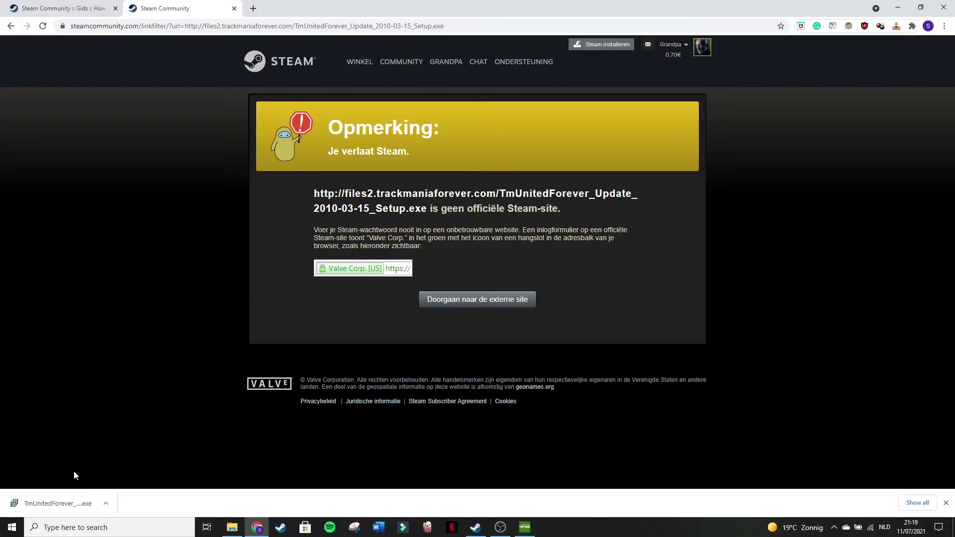
# - Run the update installer in English, installing to D:\SteamLibrary\steamapps\common\TrackMania Nations Forever
pyautogui.click(72, 503)
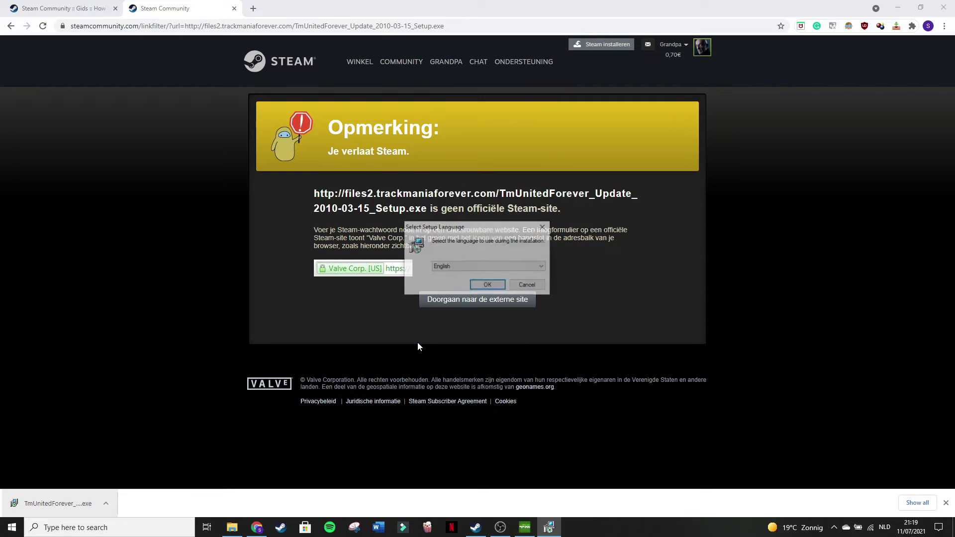
pyautogui.click(488, 285)
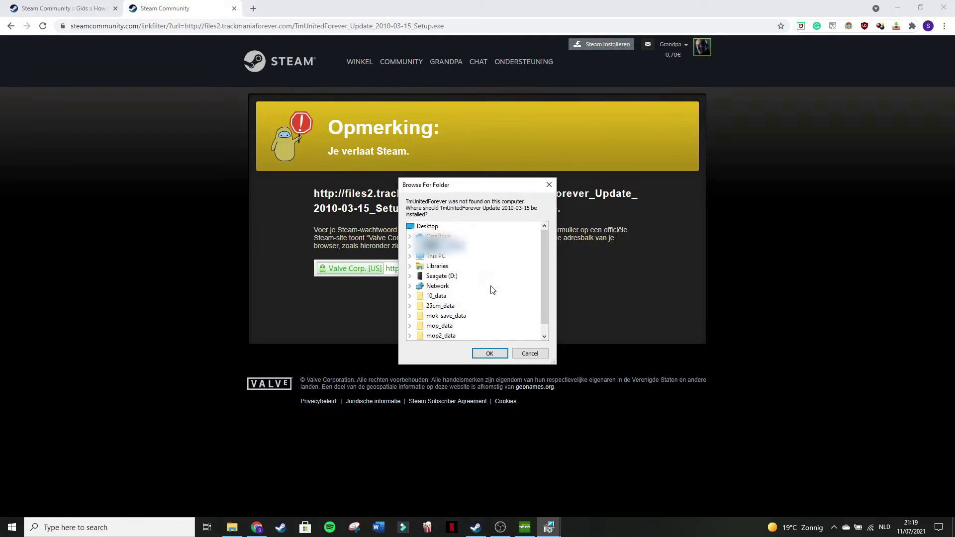
pyautogui.click(410, 276)
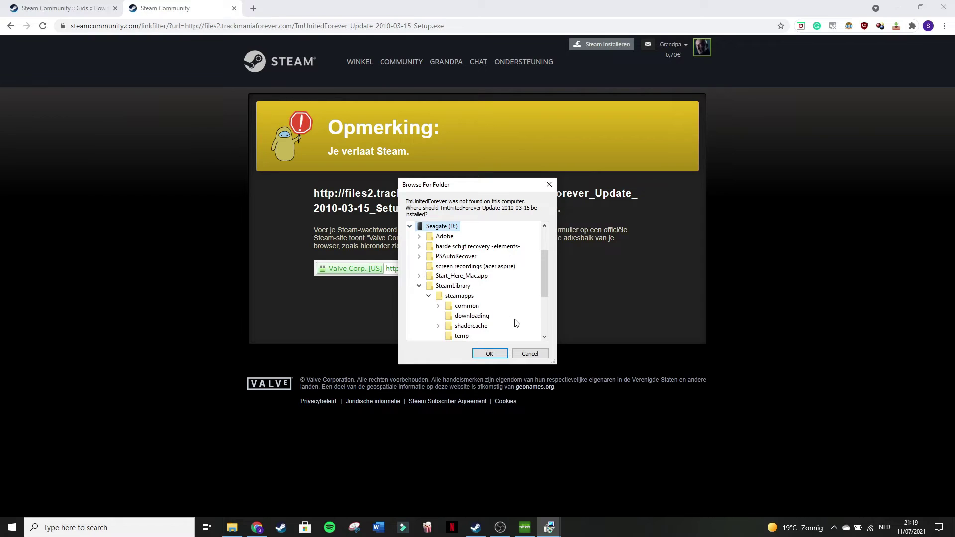
pyautogui.scroll(-1, 513, 312)
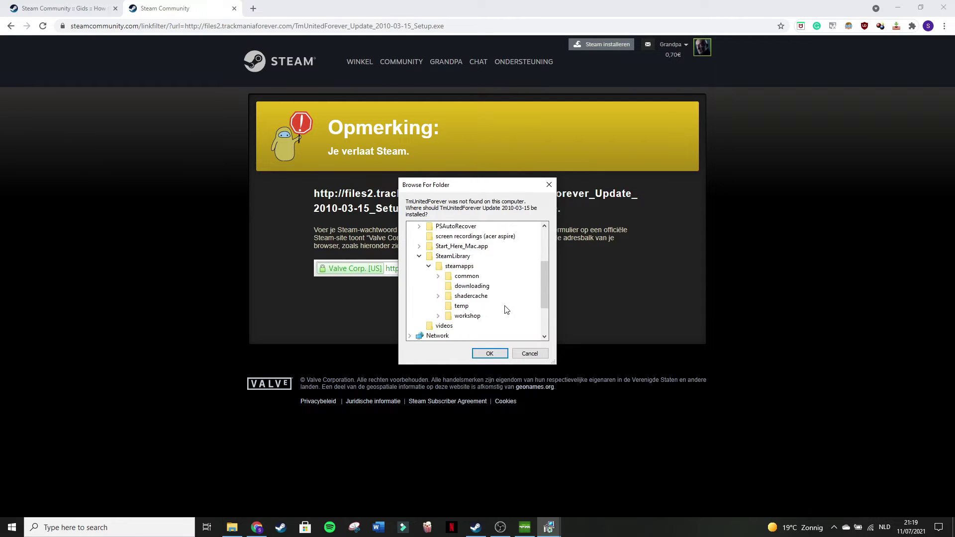
pyautogui.doubleClick(466, 277)
pyautogui.scroll(-3, 493, 295)
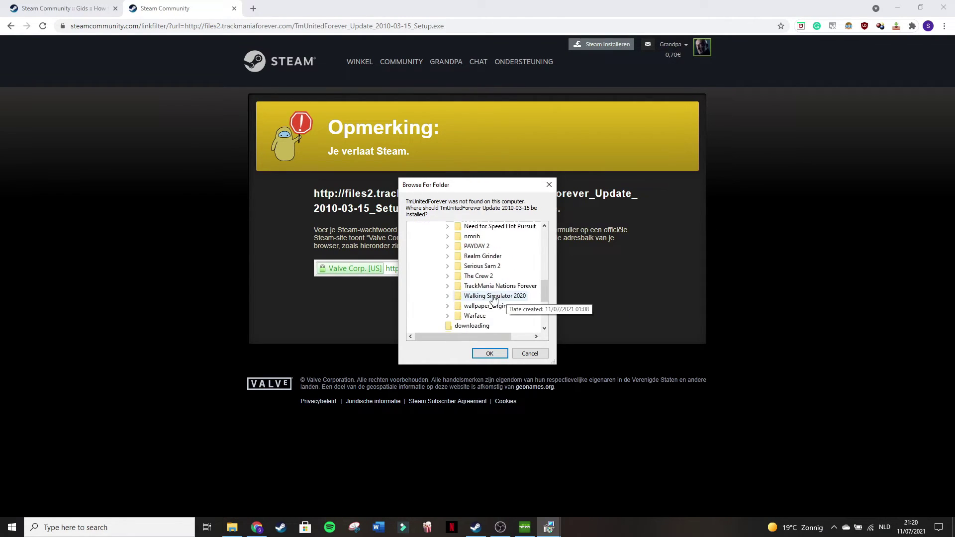
pyautogui.doubleClick(494, 286)
pyautogui.click(489, 353)
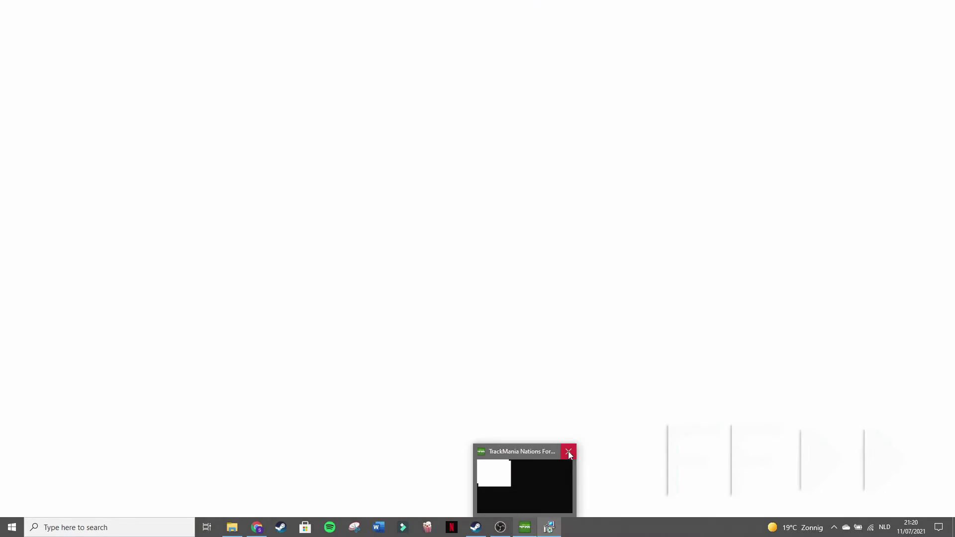
# - Close the running TrackMania game, dismiss the warning, and start the update installation
pyautogui.click(572, 453)
pyautogui.click(496, 299)
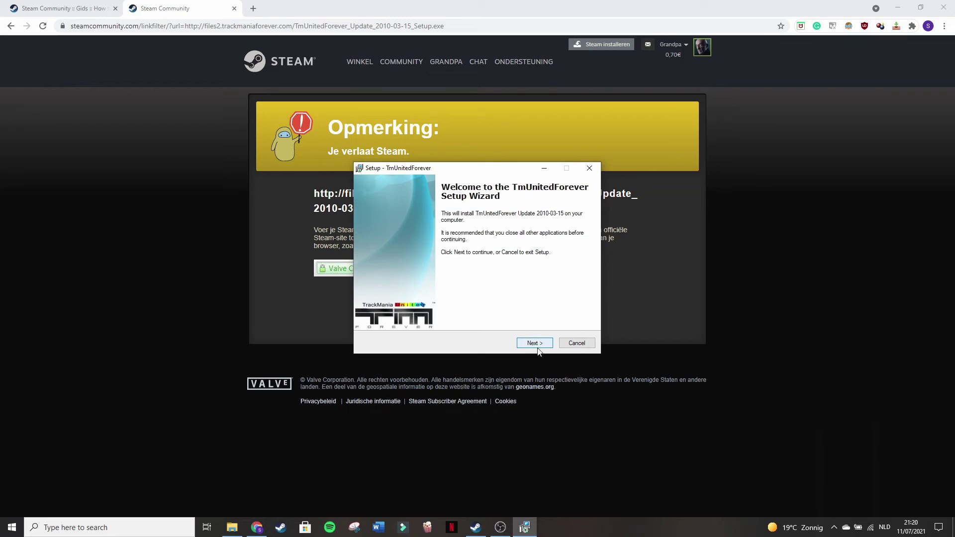
pyautogui.click(530, 343)
pyautogui.click(530, 343)
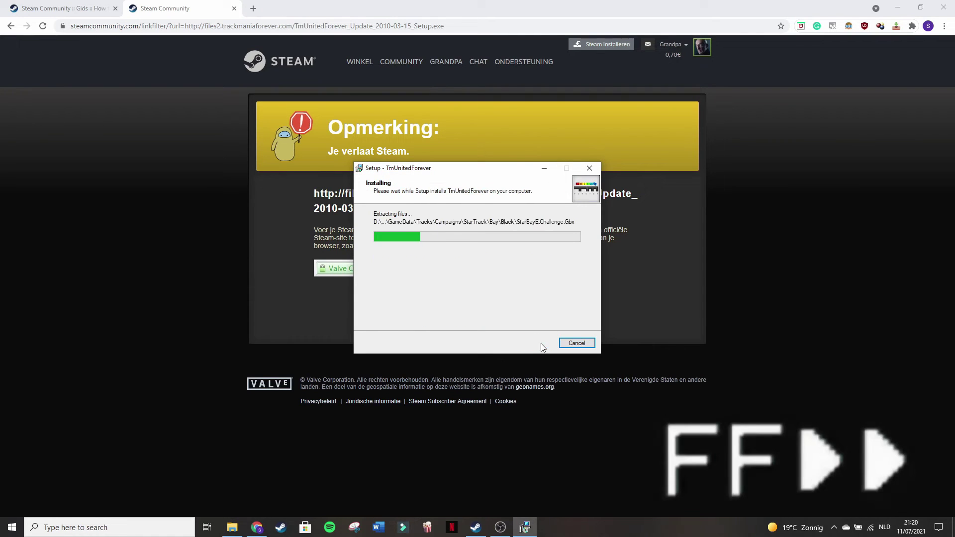